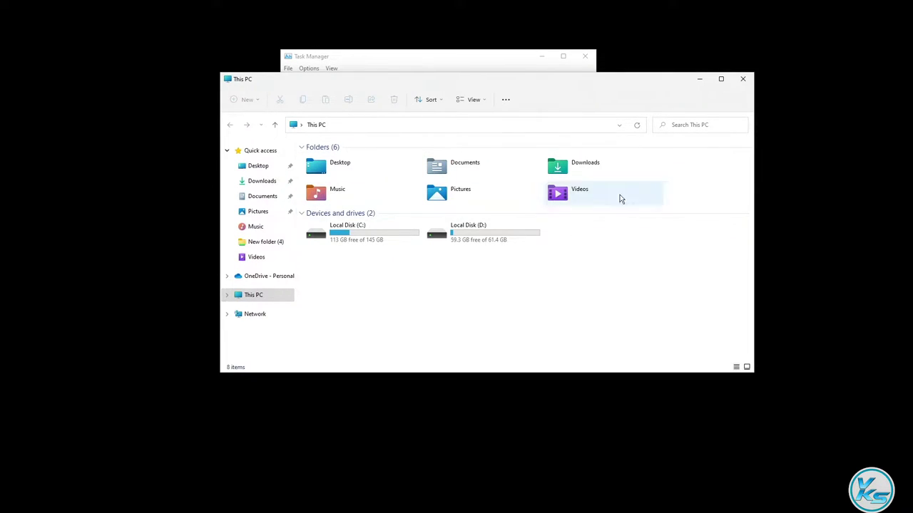
Close the This PC window and Task Manager.
click(741, 80)
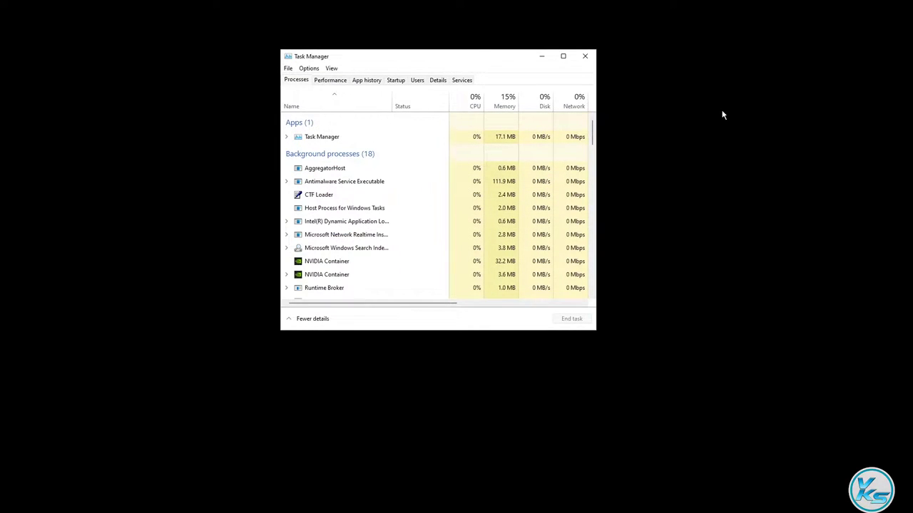
click(584, 57)
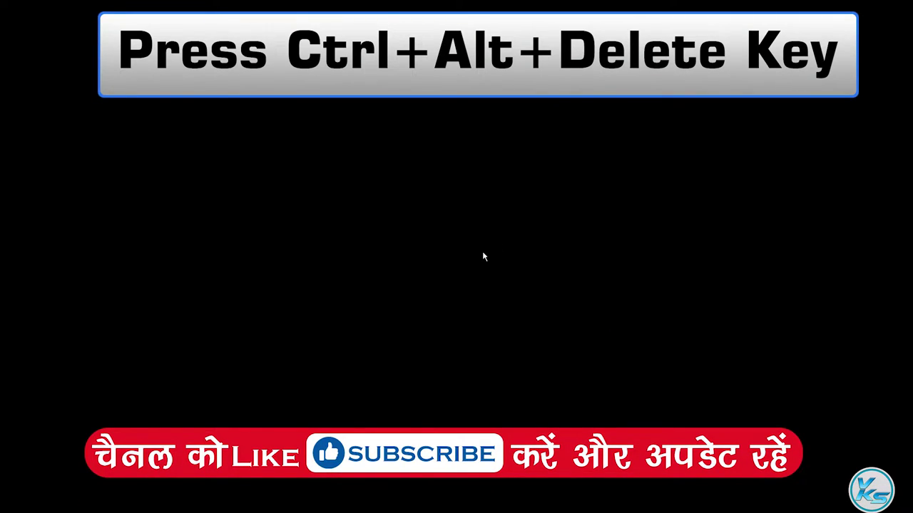
Examine the power options on the Windows security screen and return to the desktop.
key(ctrl+alt+Delete)
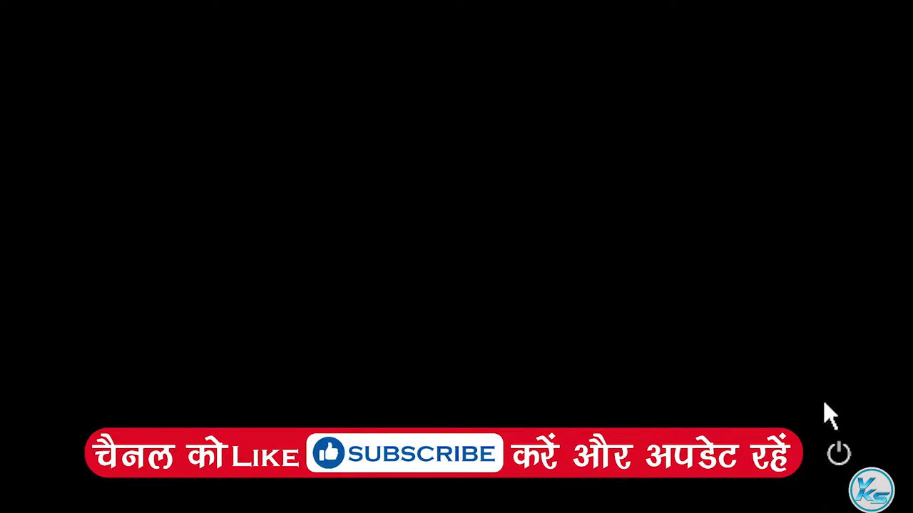
click(837, 451)
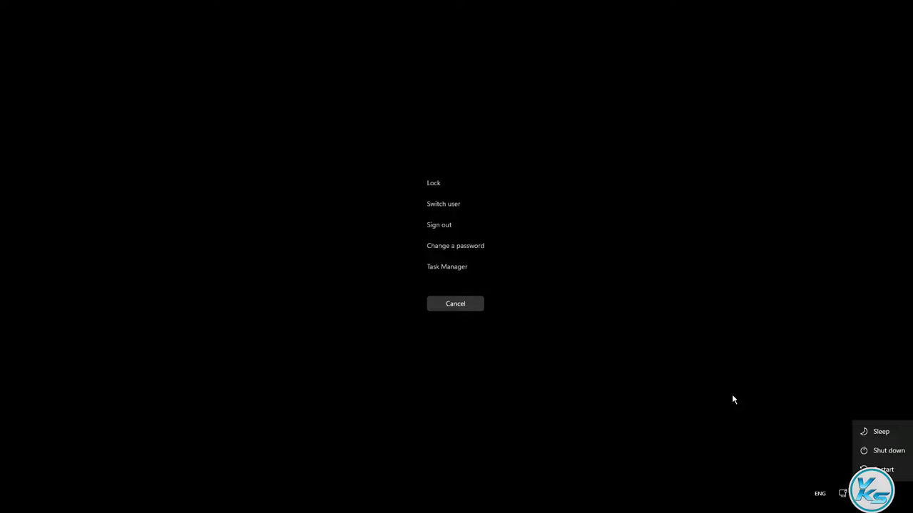
click(312, 309)
click(442, 307)
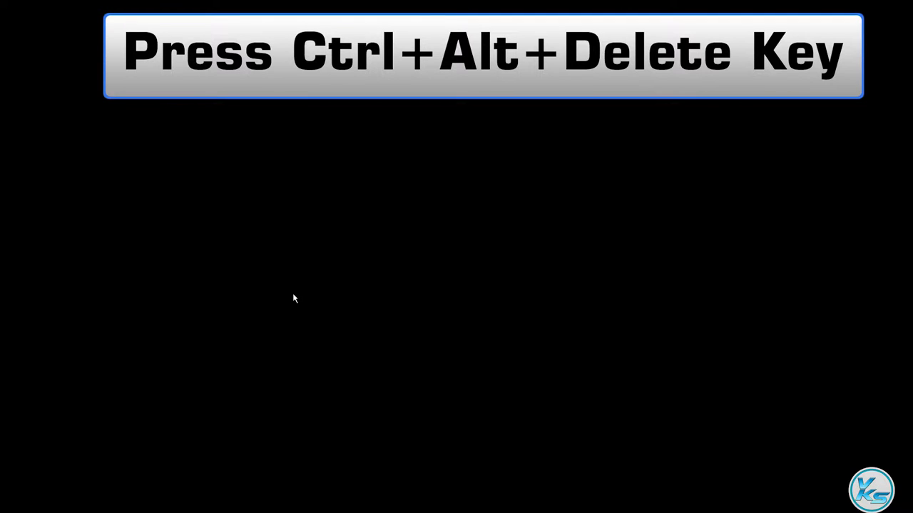
Open Task Manager from the Windows security screen and run regedit as a new task with administrative privileges.
key(ctrl+alt+Delete)
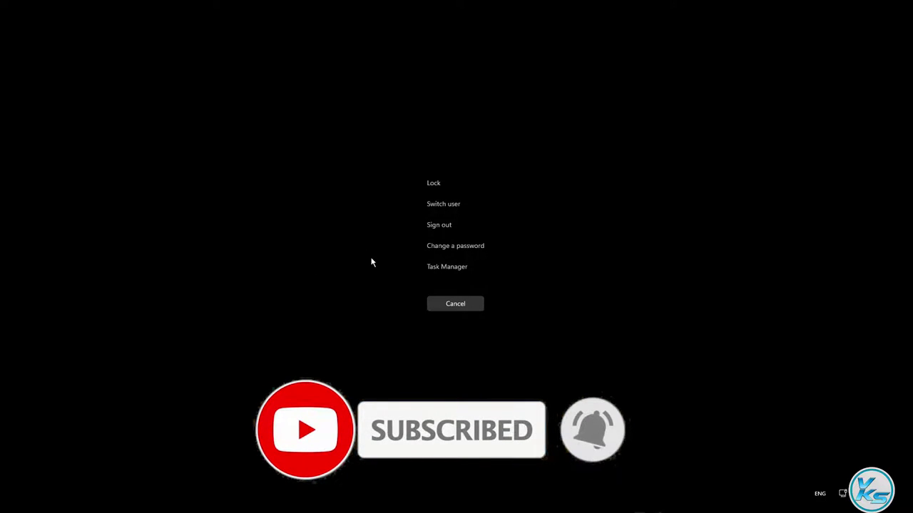
click(434, 271)
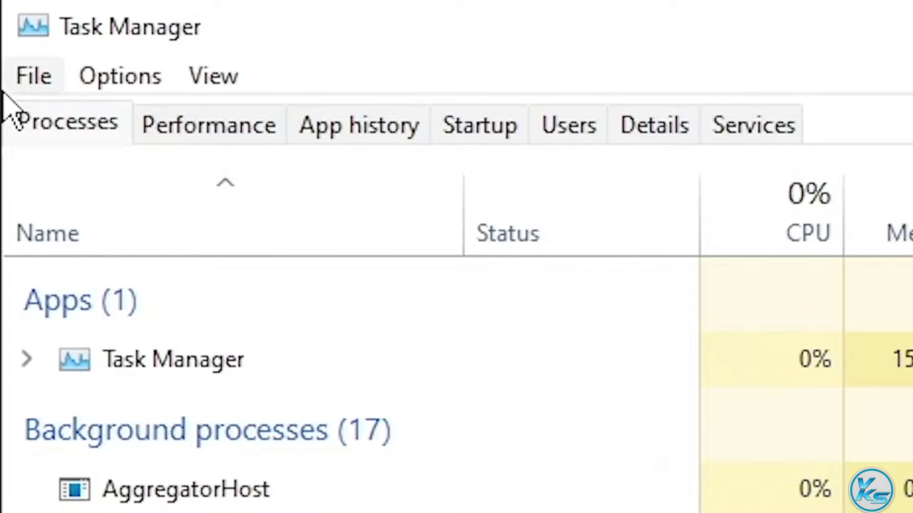
click(26, 85)
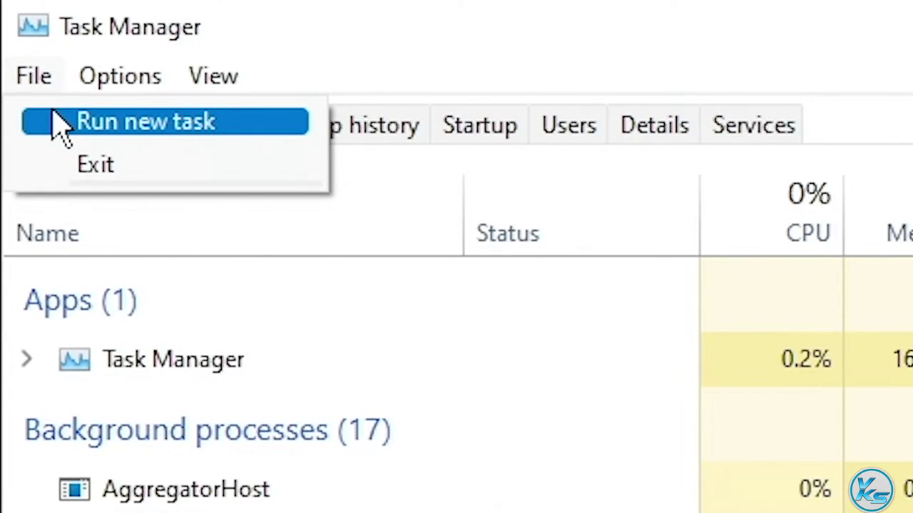
click(61, 127)
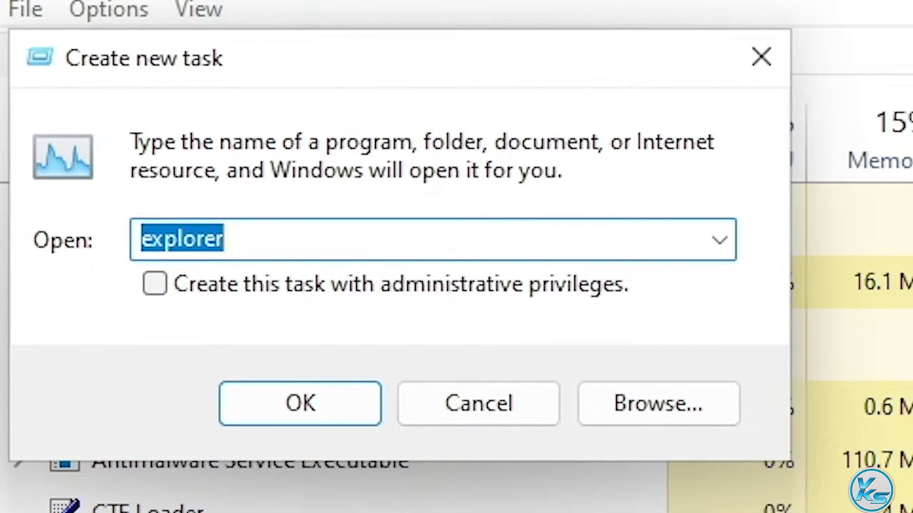
text(rege)
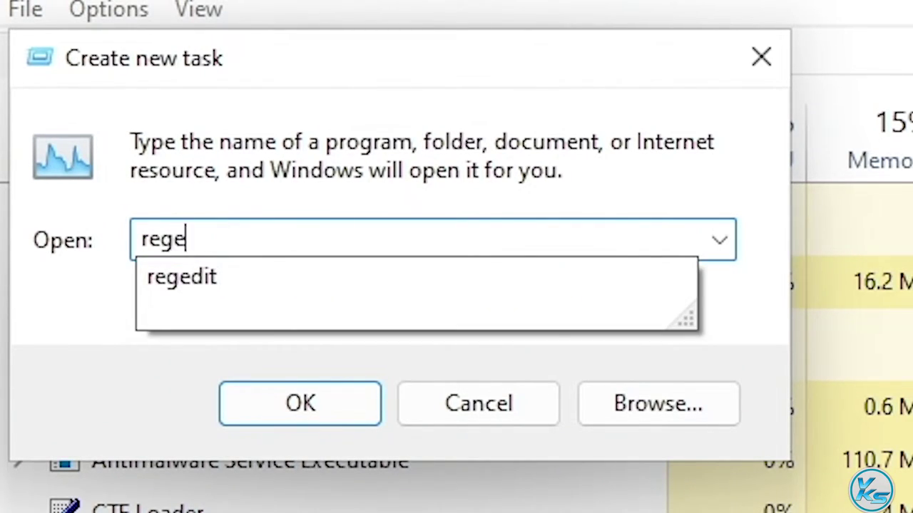
text(dit)
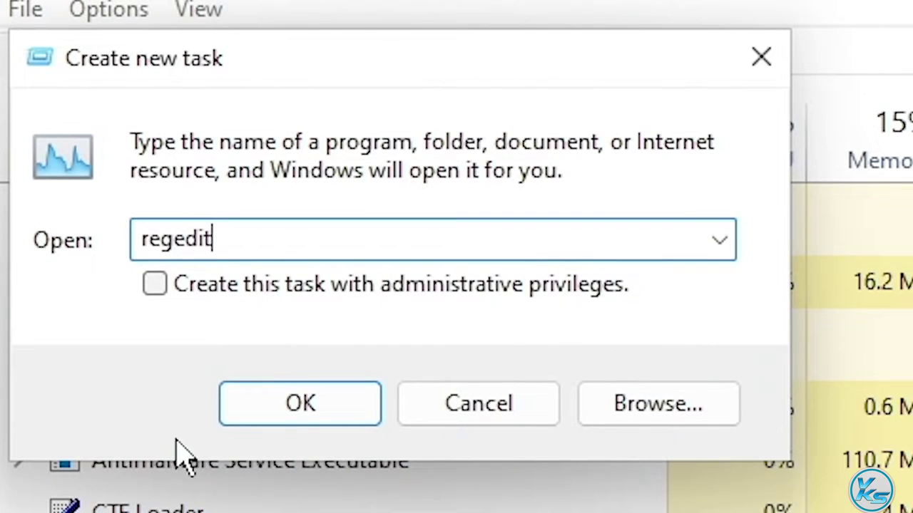
click(187, 291)
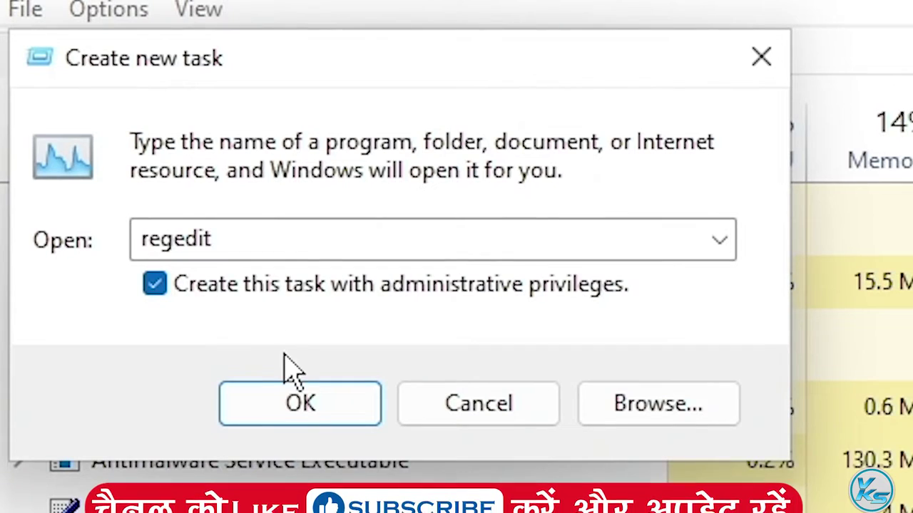
click(296, 406)
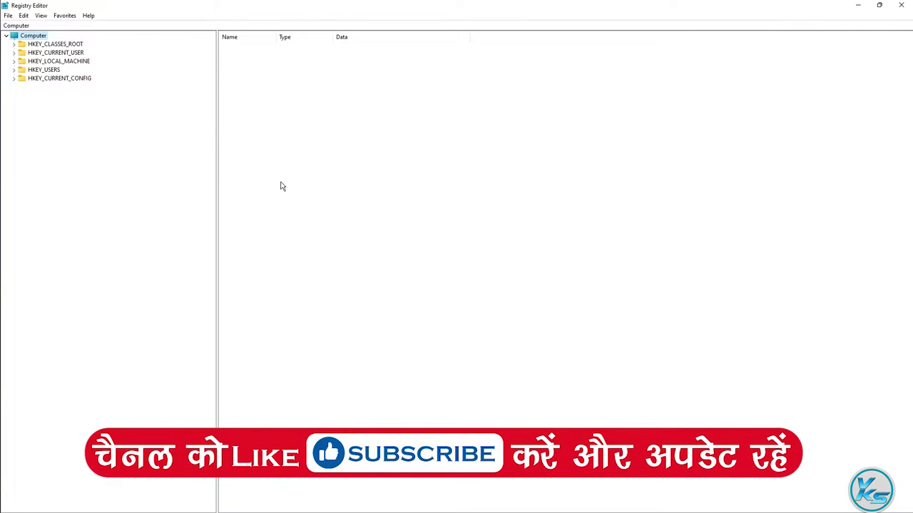
Expand the registry tree down to HKEY_LOCAL_MACHINE\SOFTWARE\Microsoft.
drag(217, 195, 220, 214)
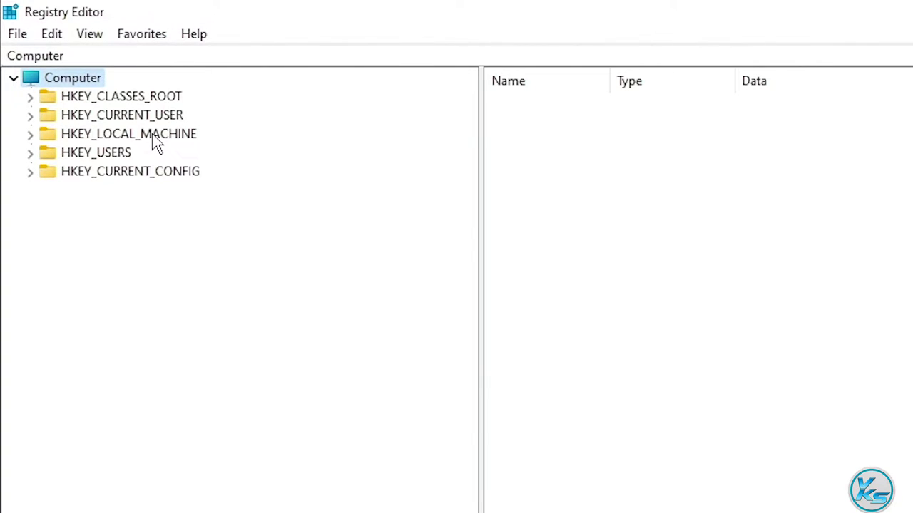
double_click(155, 136)
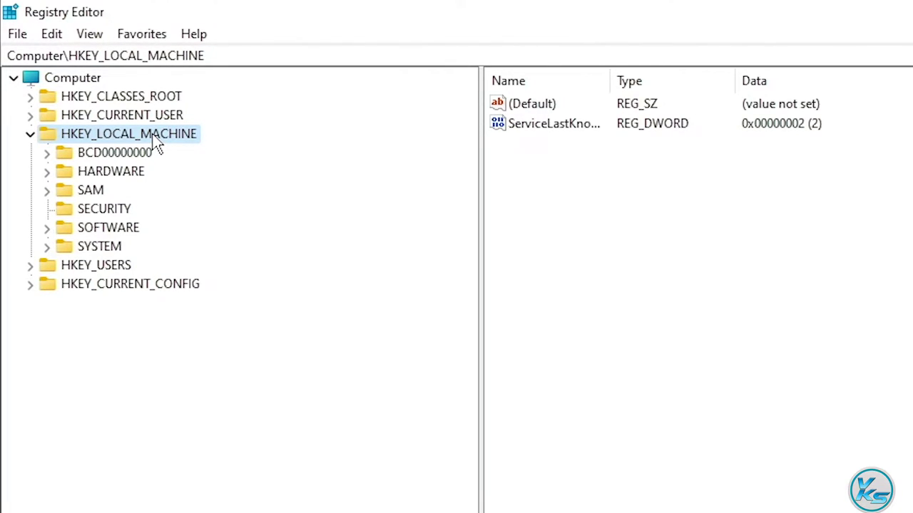
double_click(119, 231)
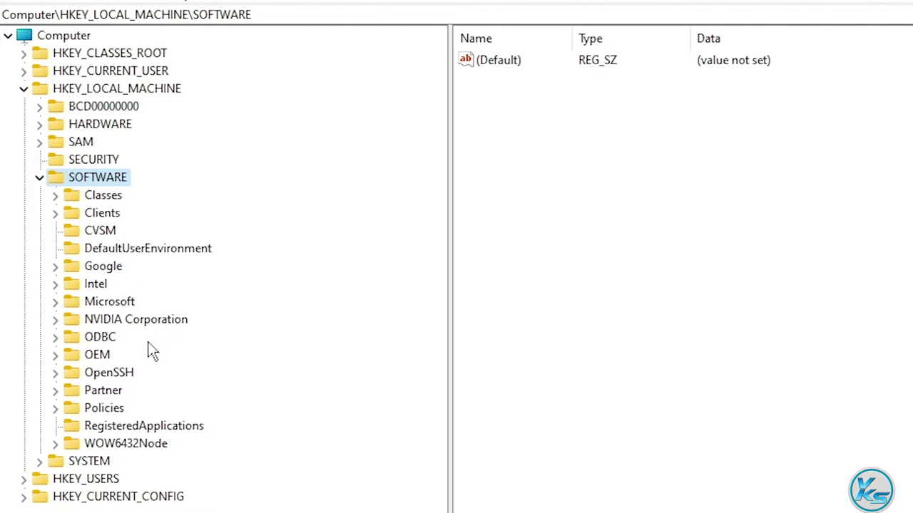
double_click(111, 303)
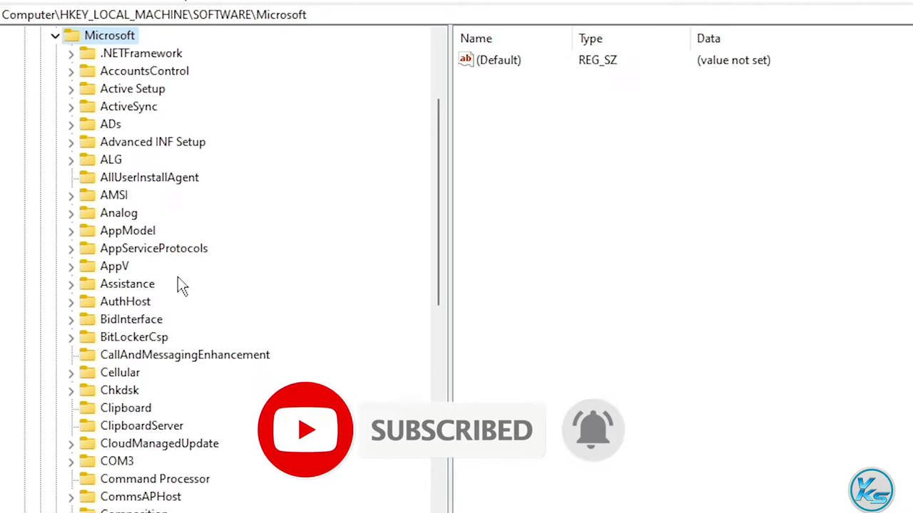
Expand Windows NT\CurrentVersion under the Microsoft key and select its Winlogon subkey.
scroll(184, 308, down, 9)
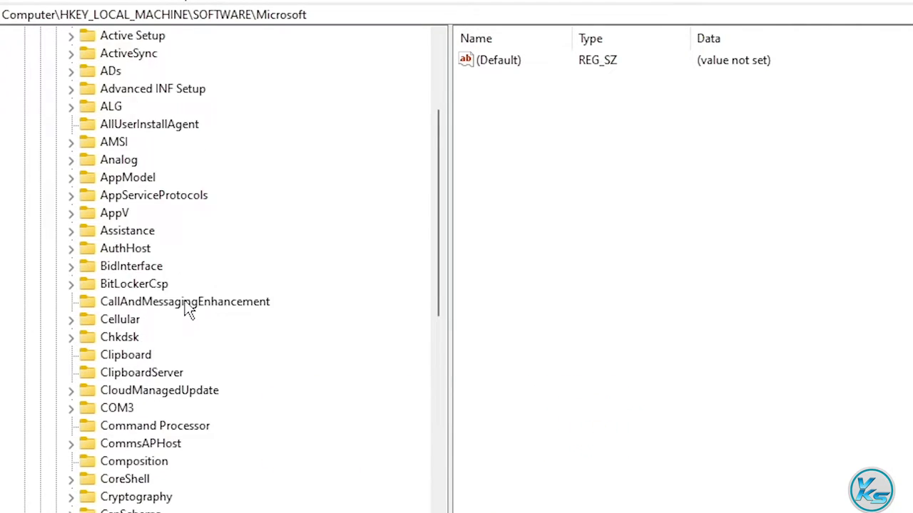
scroll(184, 314, down, 20)
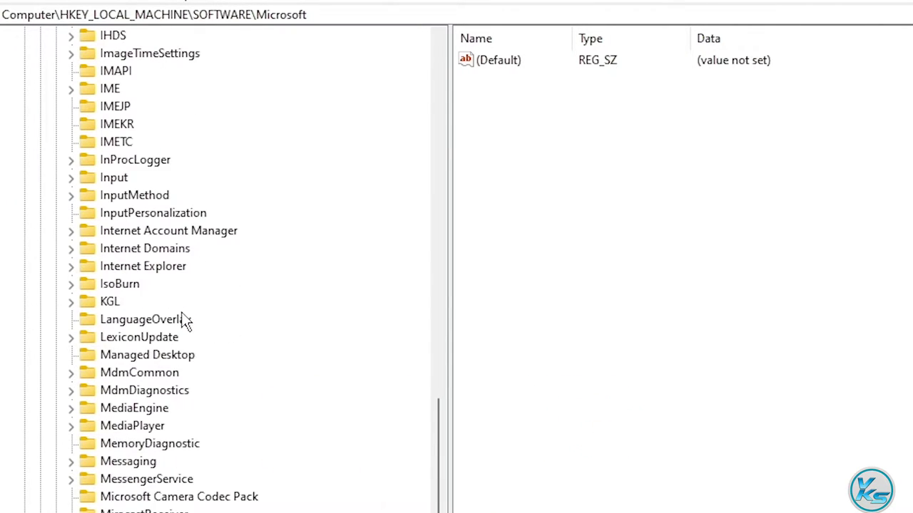
scroll(184, 321, down, 20)
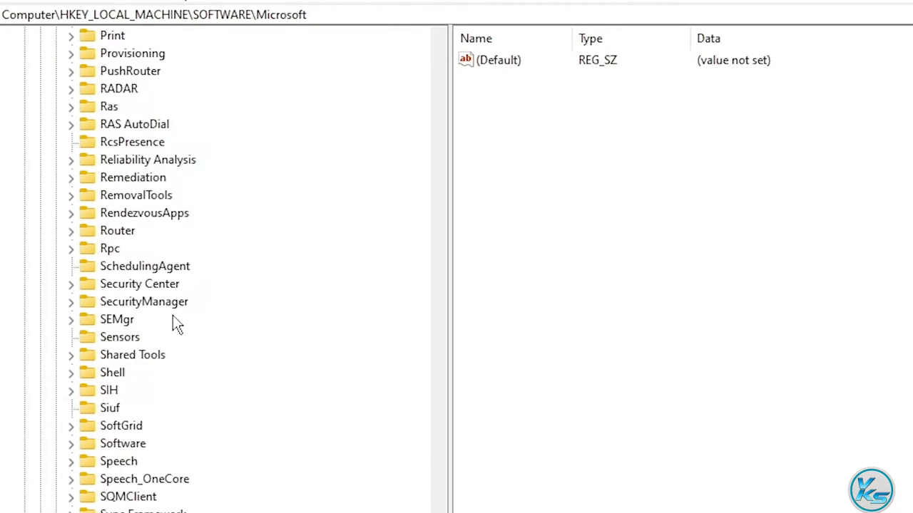
scroll(169, 72, down, 11)
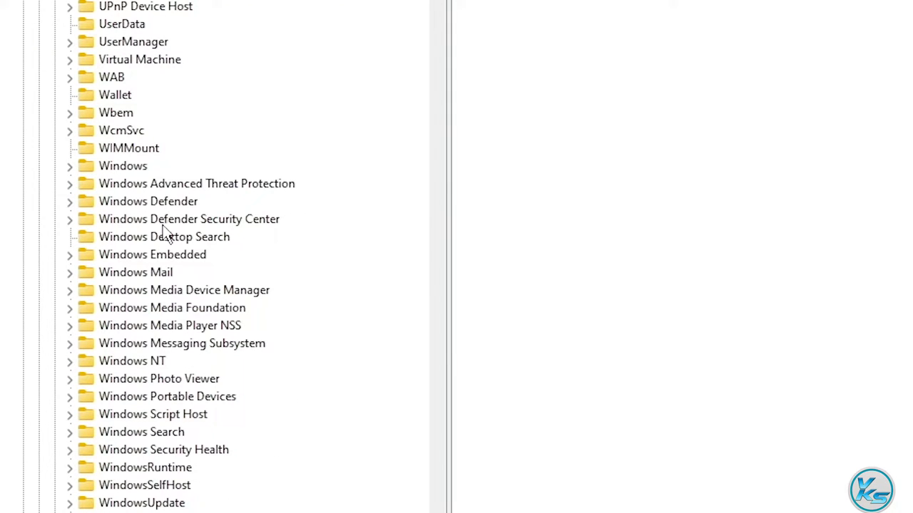
click(147, 363)
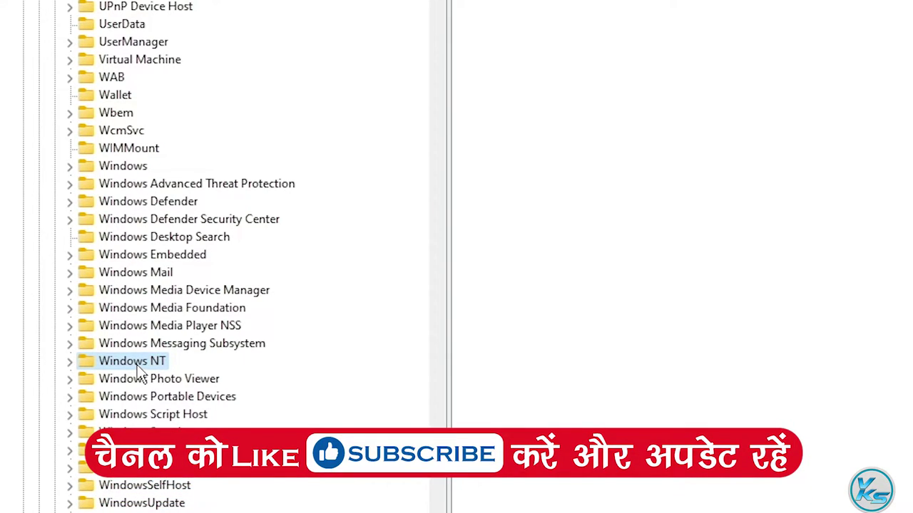
double_click(134, 364)
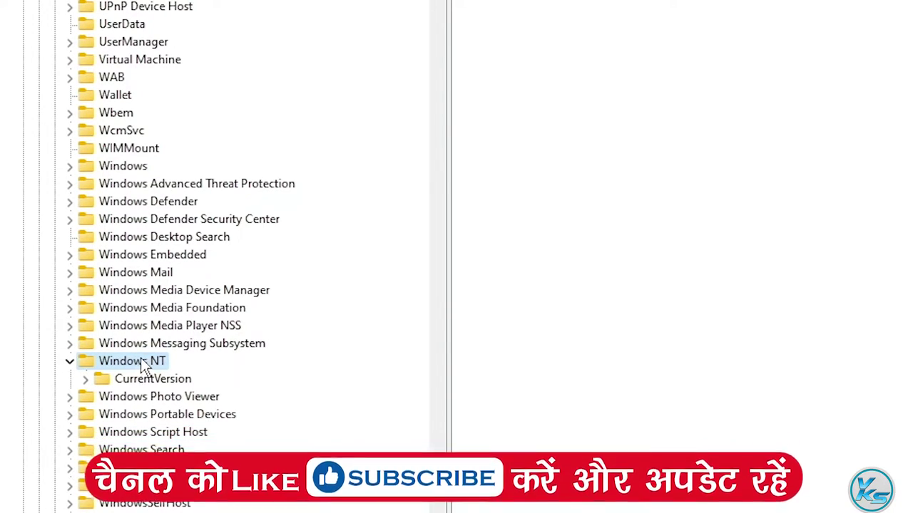
double_click(151, 380)
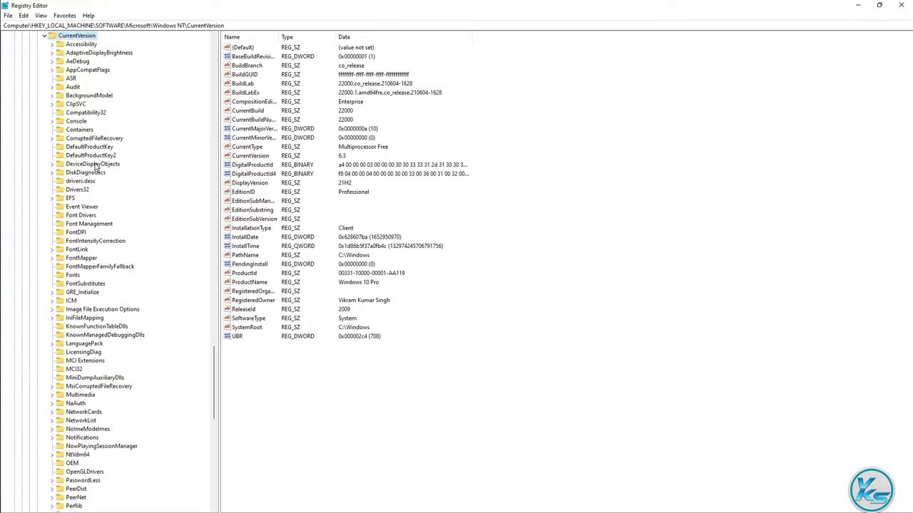
scroll(95, 166, down, 20)
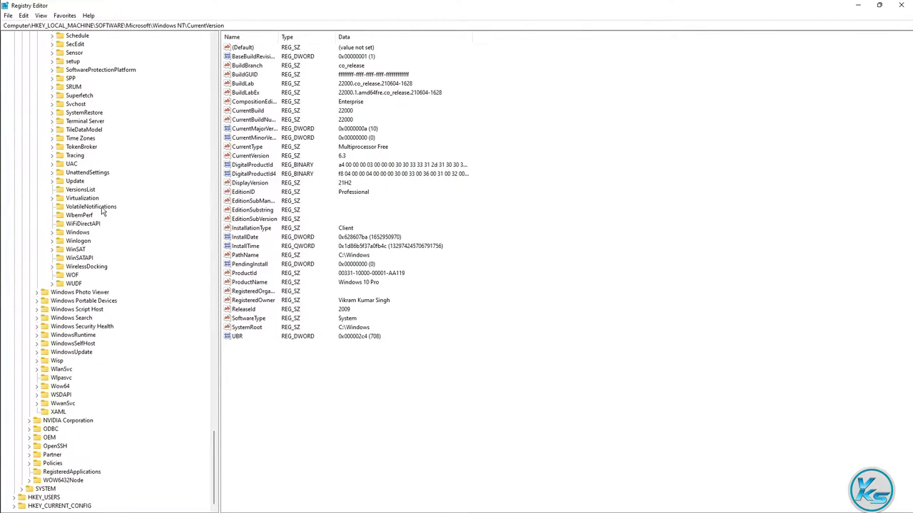
click(83, 241)
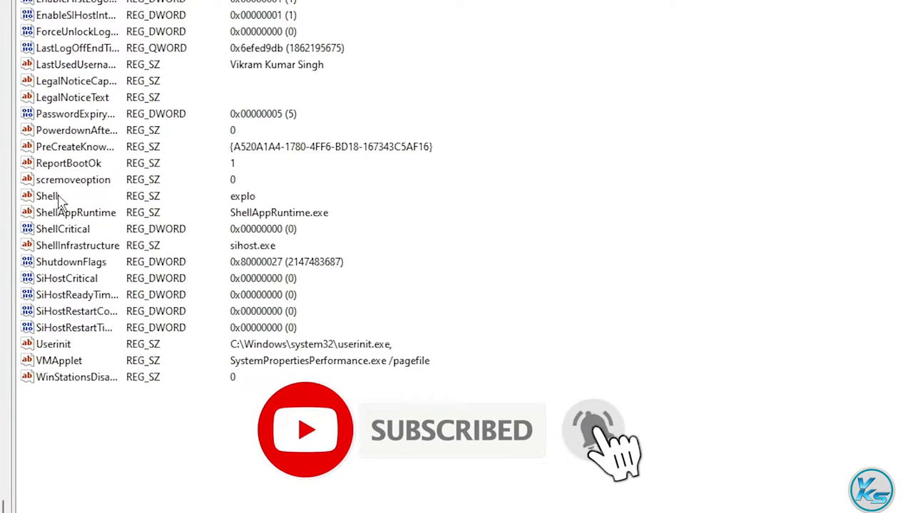
Add a new string value to the Winlogon key and delete it again.
right_click(551, 64)
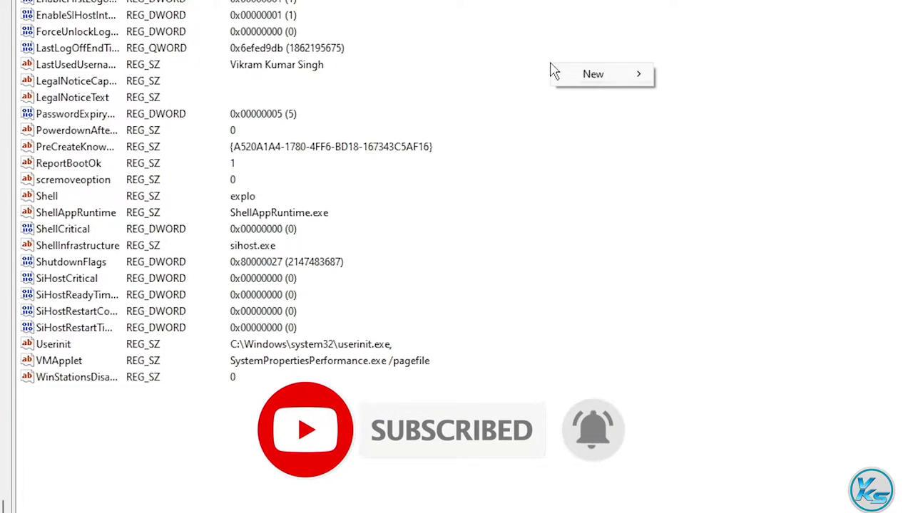
mouse_move(585, 75)
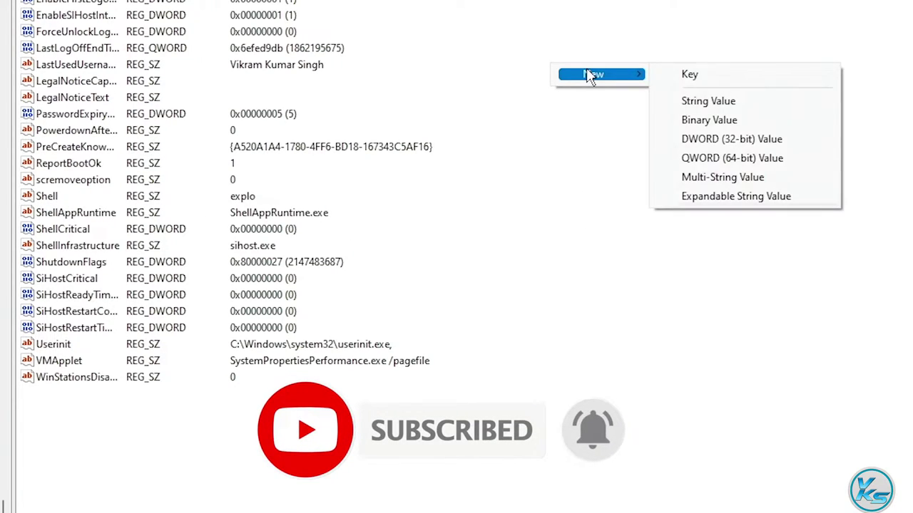
click(709, 102)
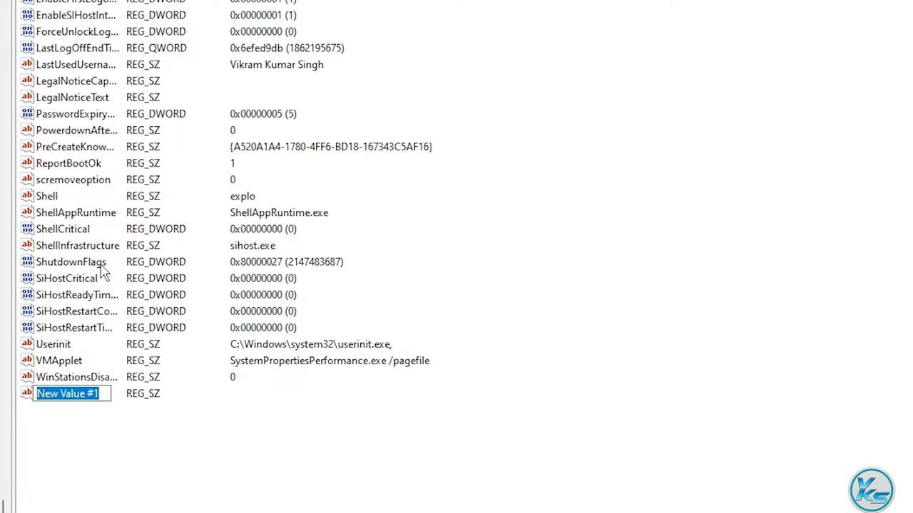
click(61, 411)
click(80, 398)
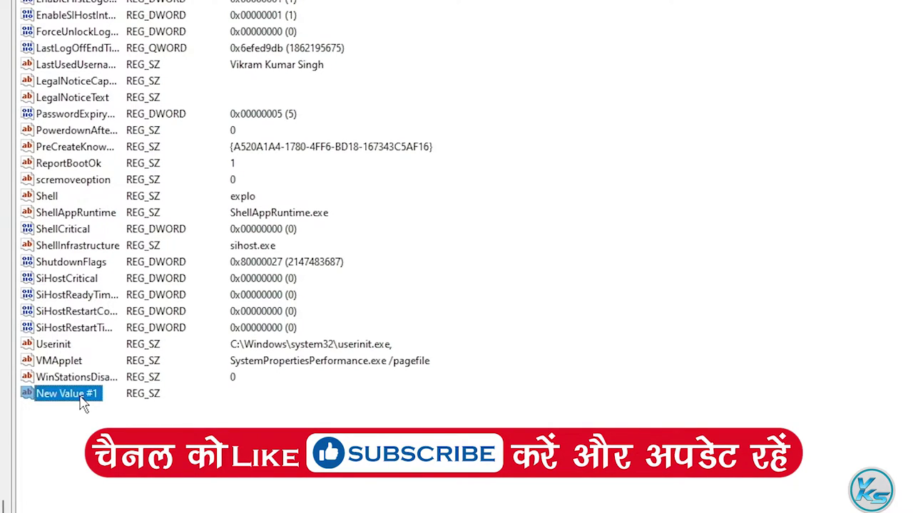
key(Delete)
click(556, 198)
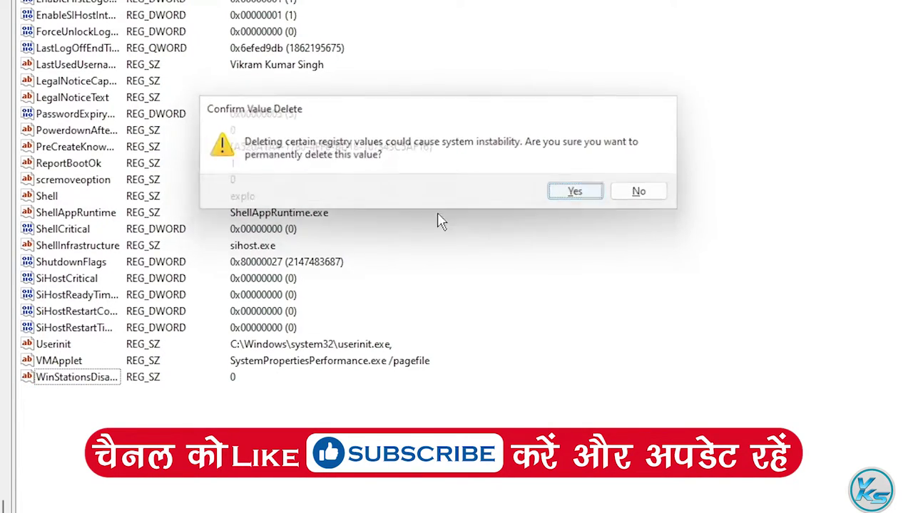
Set the value data of the Shell string in the Winlogon key to explorer.exe.
click(53, 198)
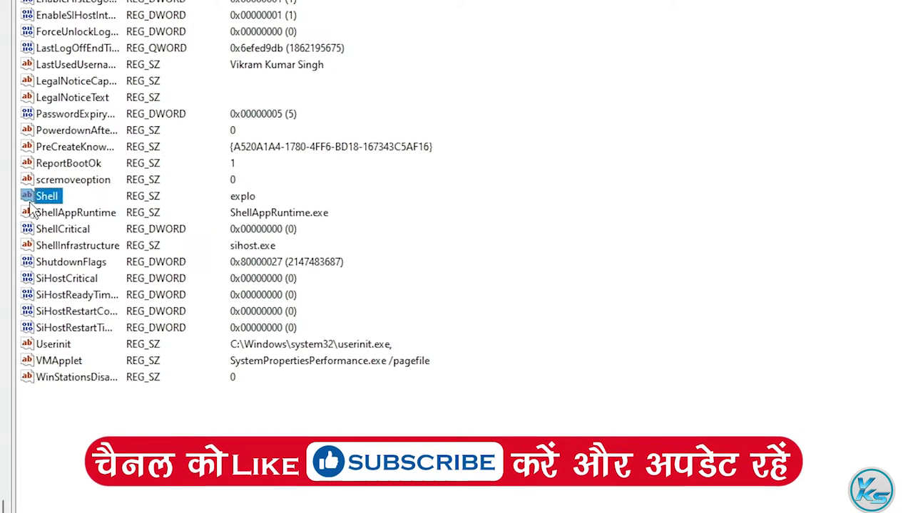
double_click(51, 198)
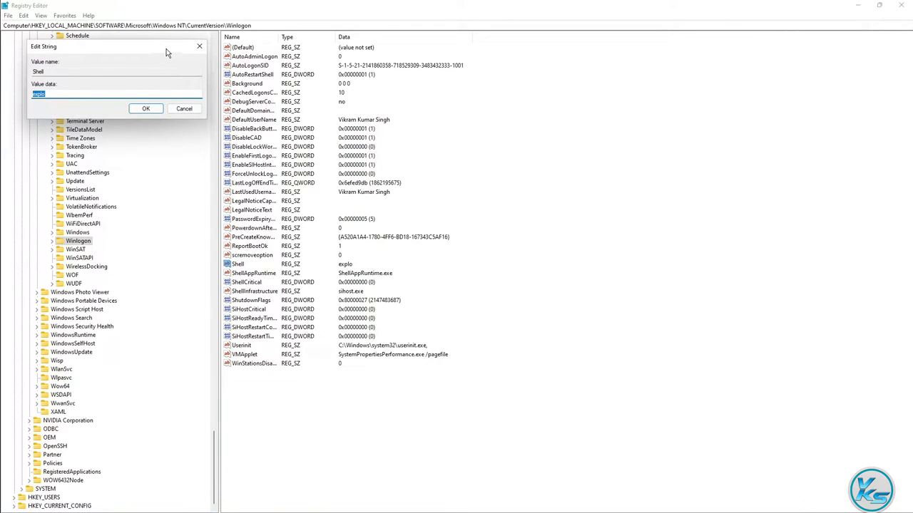
drag(168, 53, 571, 132)
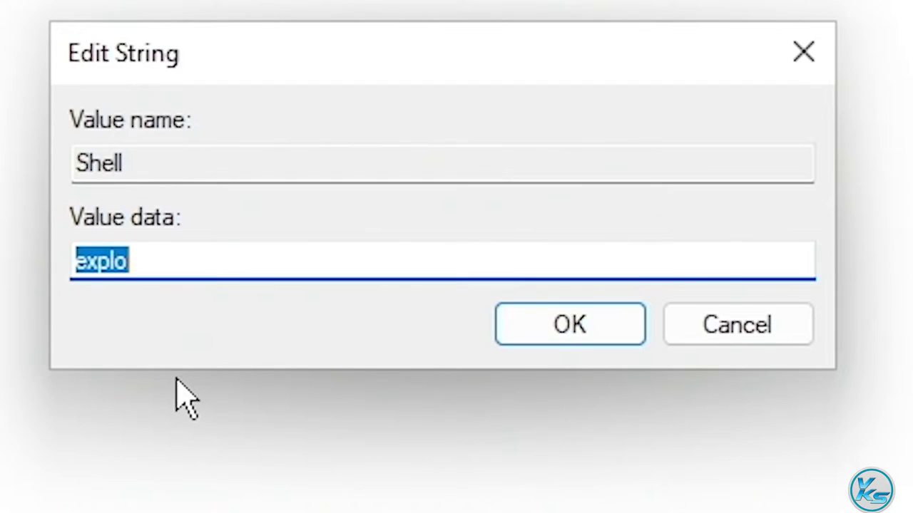
key(BackSpace)
text(ex)
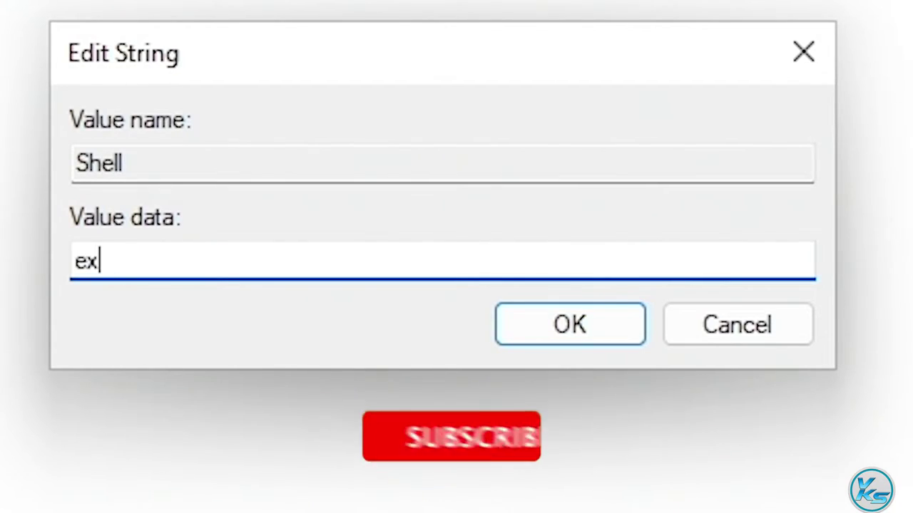
text(plorer.exe)
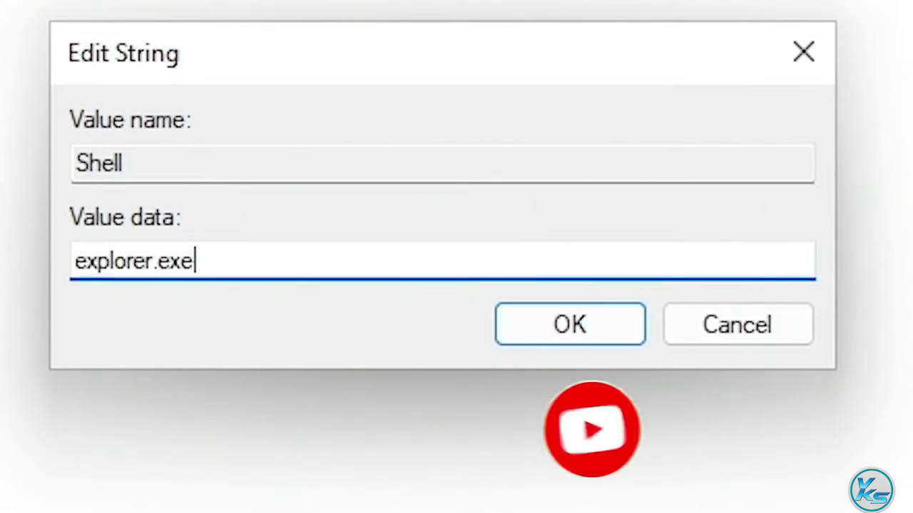
click(521, 349)
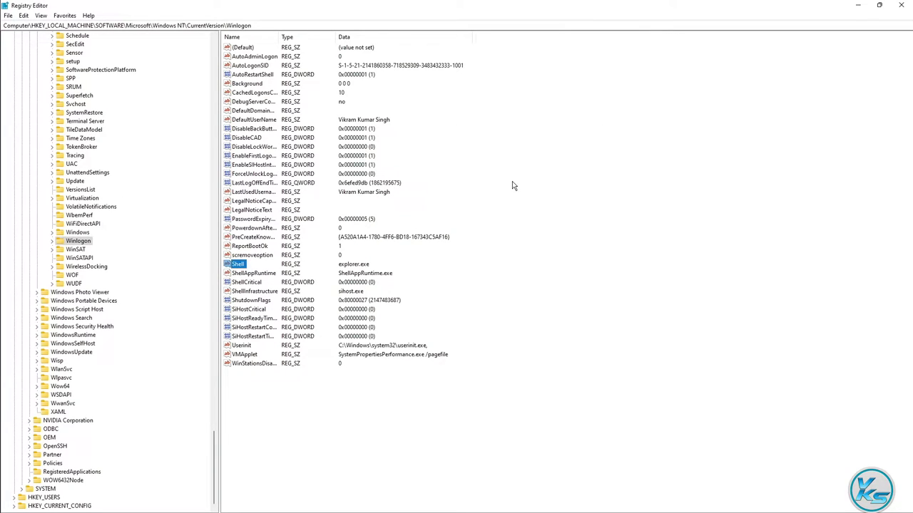
Close Registry Editor and Task Manager, and restart the PC from the Windows security screen.
click(900, 5)
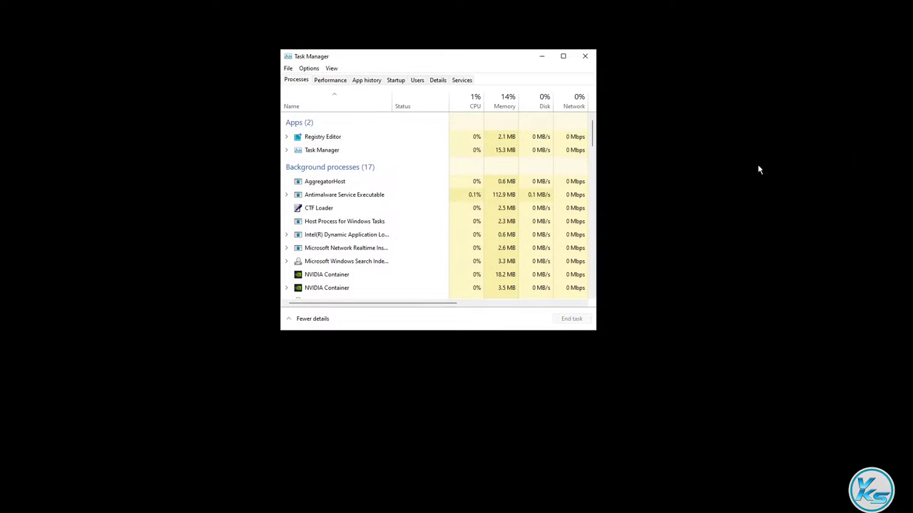
click(581, 60)
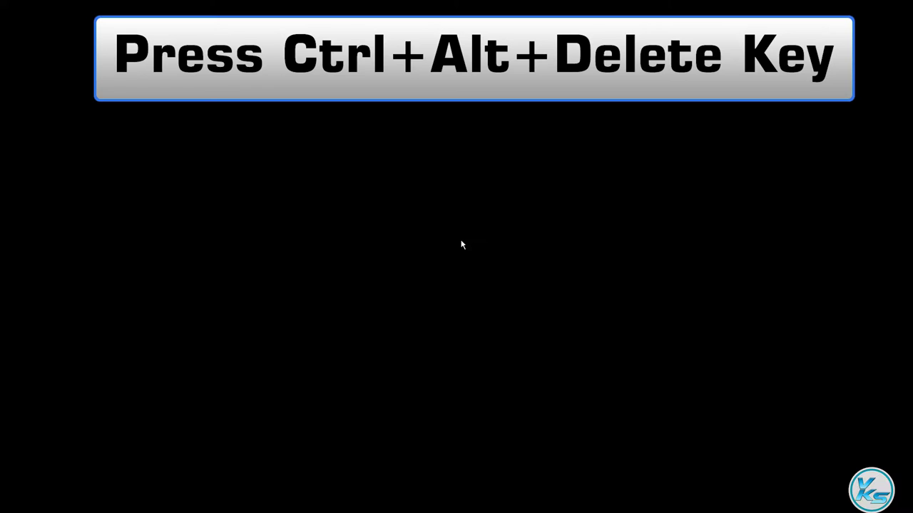
key(ctrl+alt+Delete)
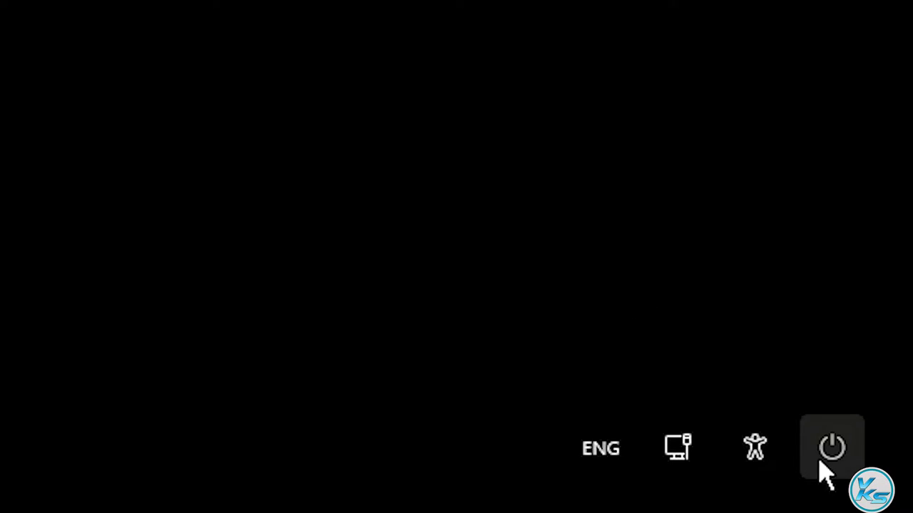
click(829, 449)
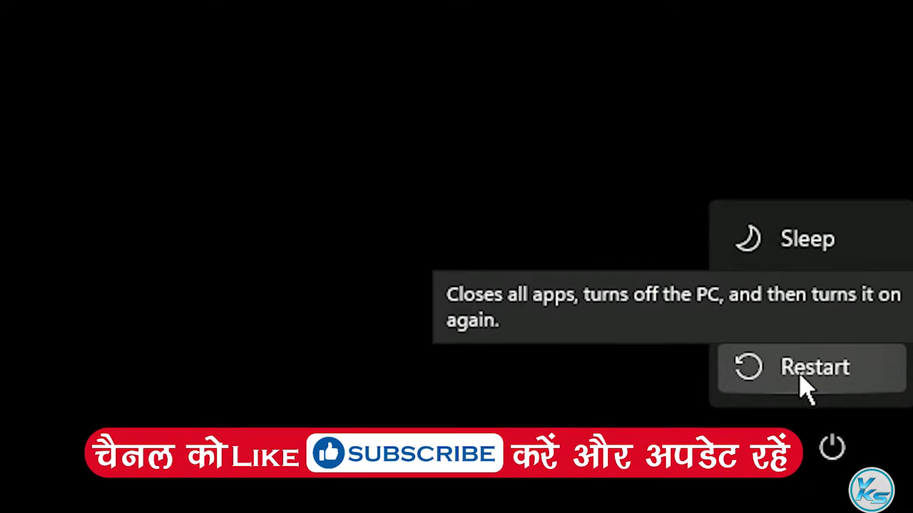
click(807, 383)
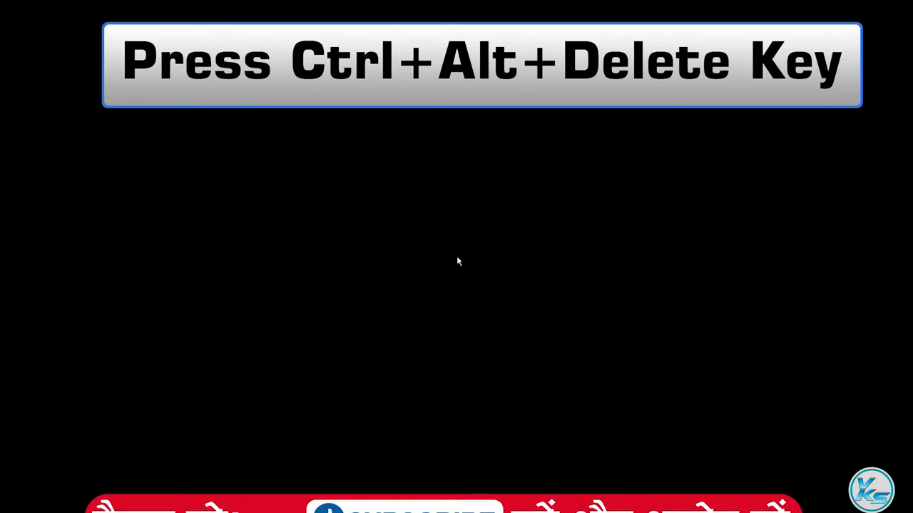
Open Task Manager from the Windows security screen and run devmgmt.msc as a new task with administrative privileges.
key(ctrl+alt+Delete)
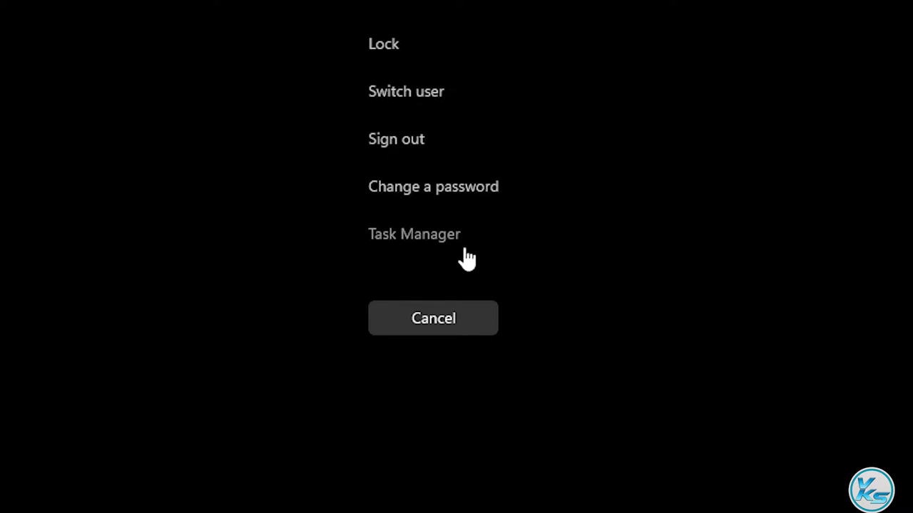
click(442, 268)
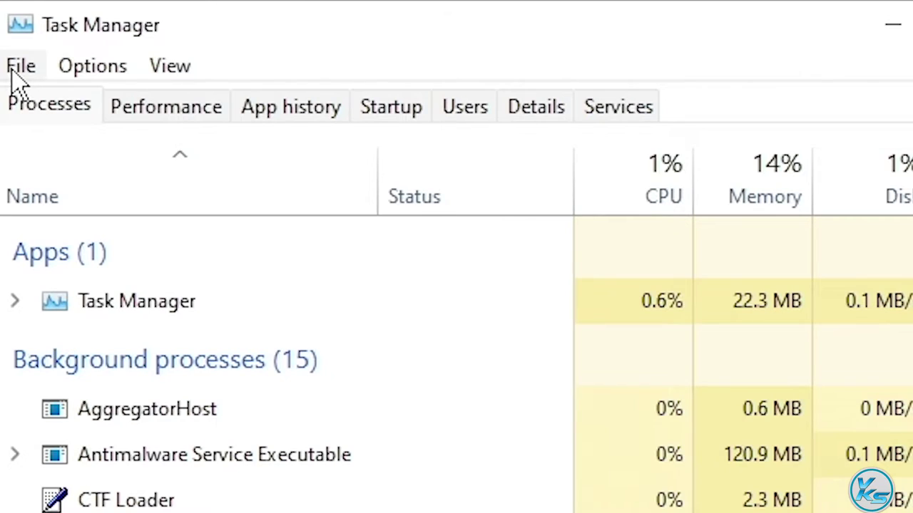
click(20, 72)
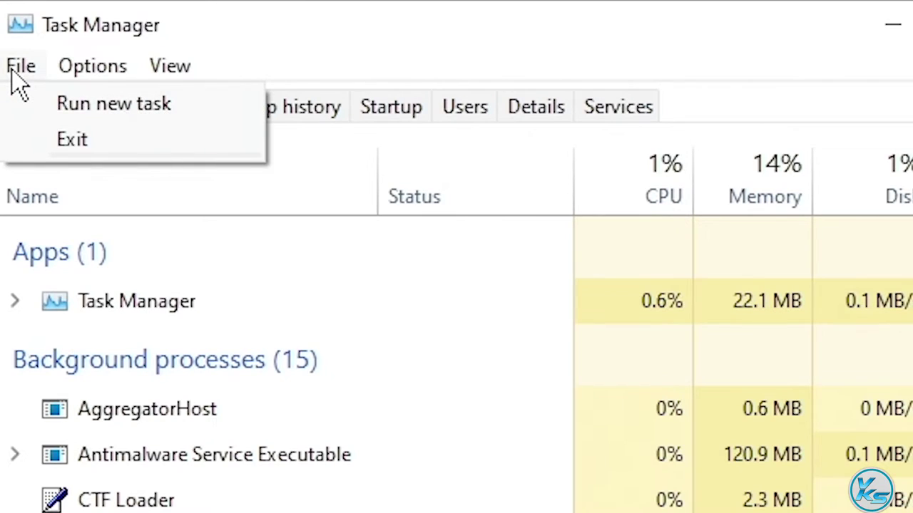
click(28, 107)
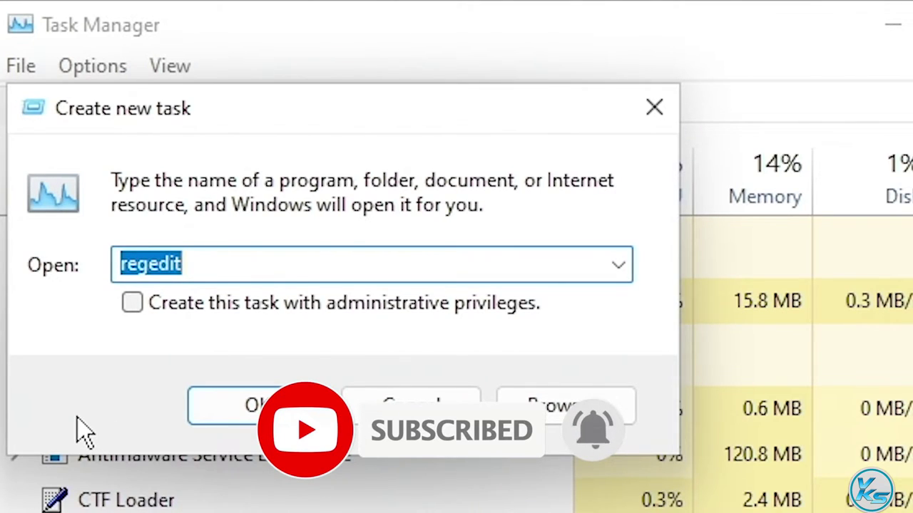
text(d)
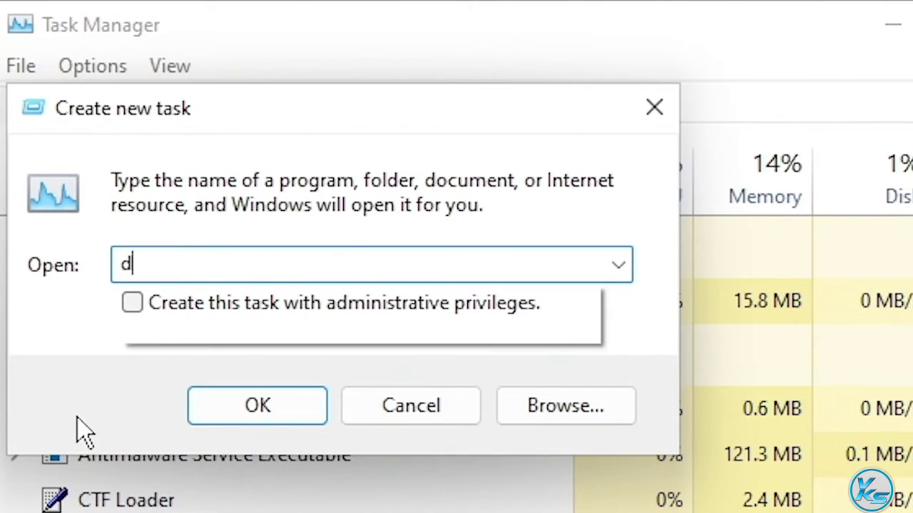
text(evmgmt.)
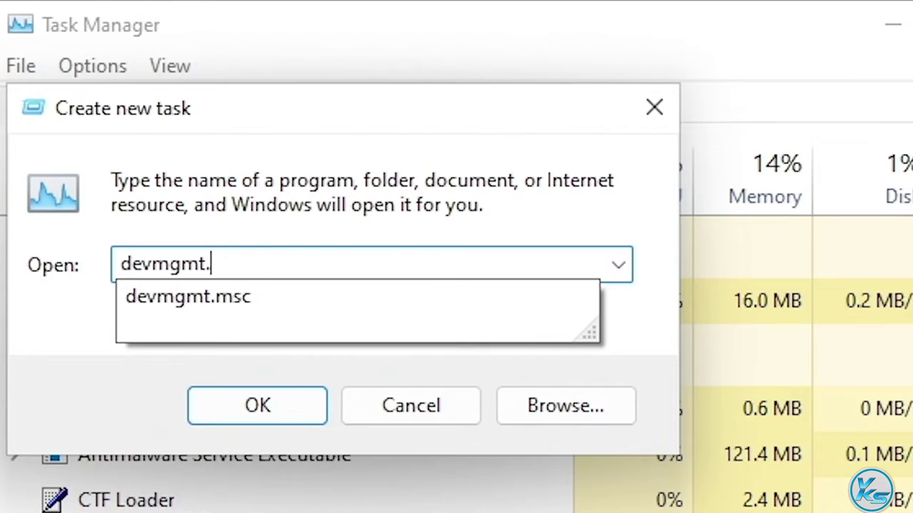
text(msc)
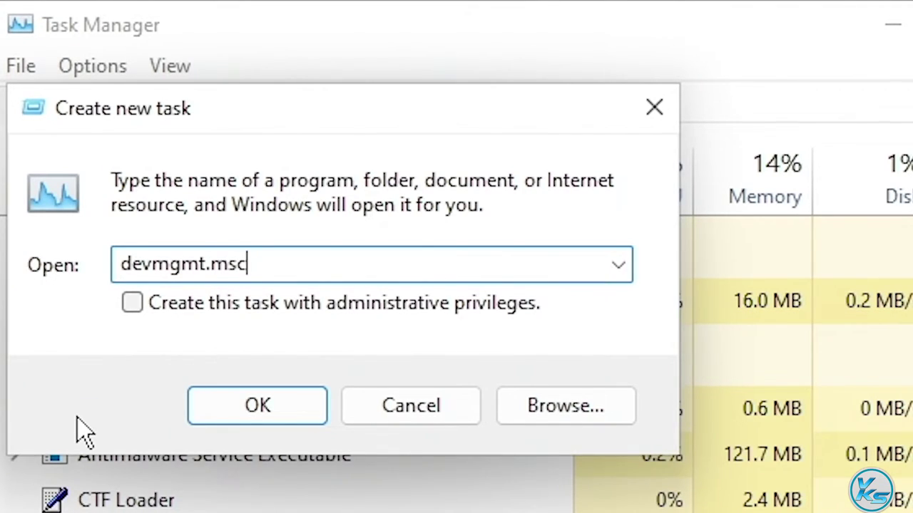
click(132, 305)
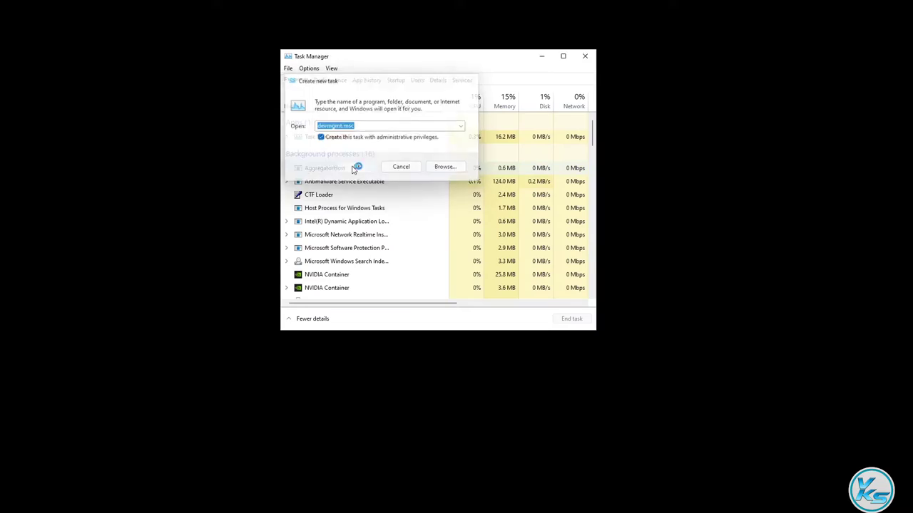
click(244, 407)
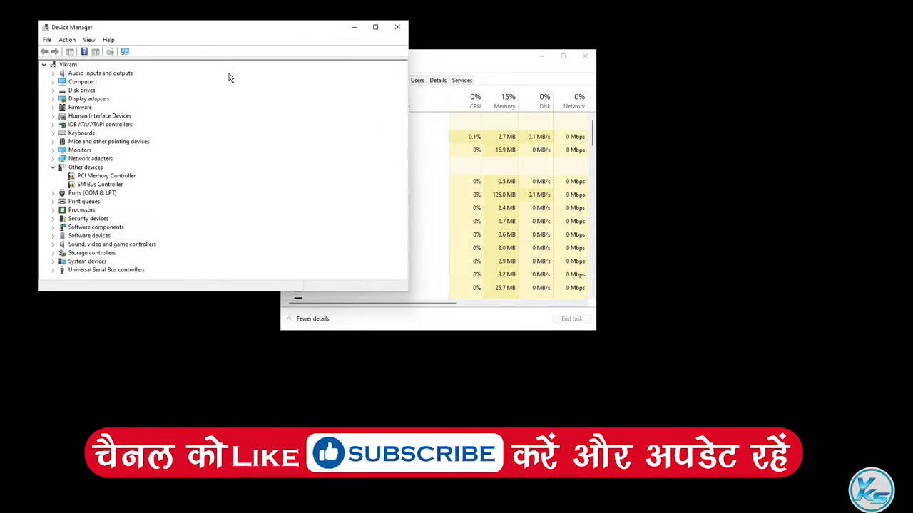
Start a driver update for the NVIDIA GeForce GTX 650 Ti display adapter and choose to browse the computer for drivers.
drag(184, 33, 261, 41)
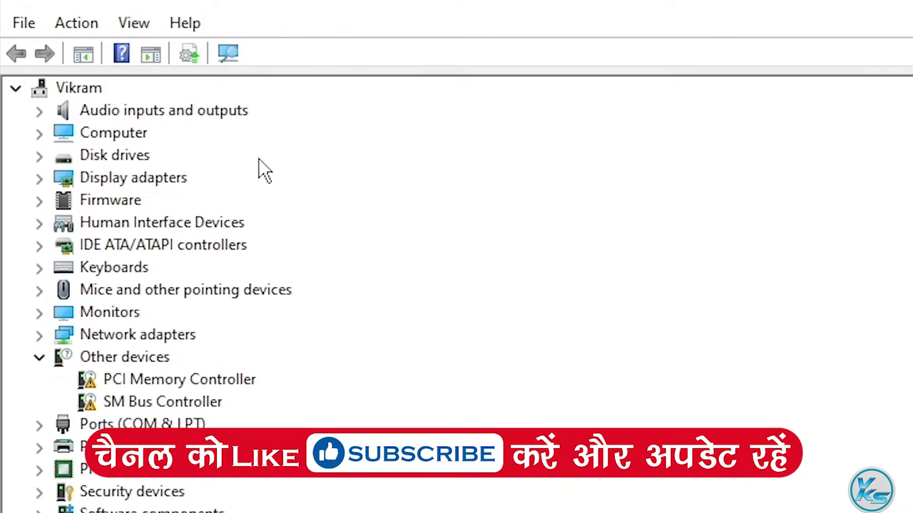
double_click(142, 180)
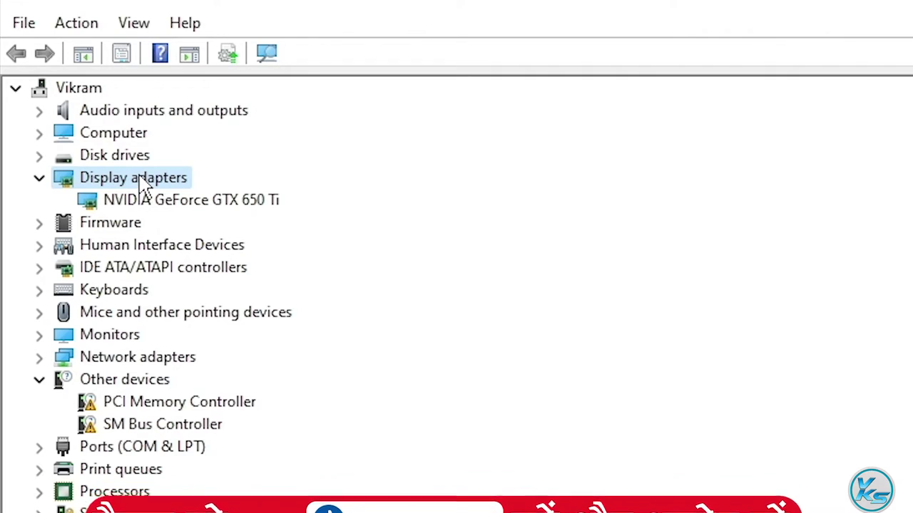
right_click(180, 208)
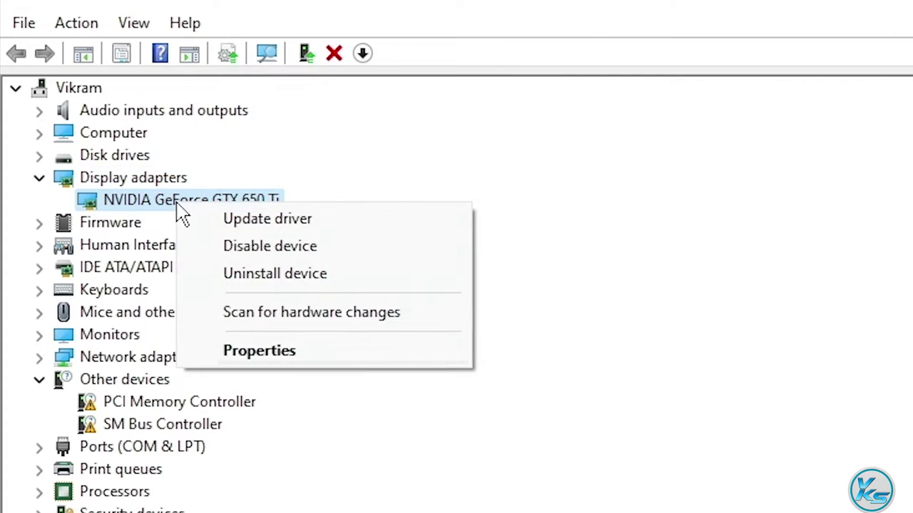
click(261, 221)
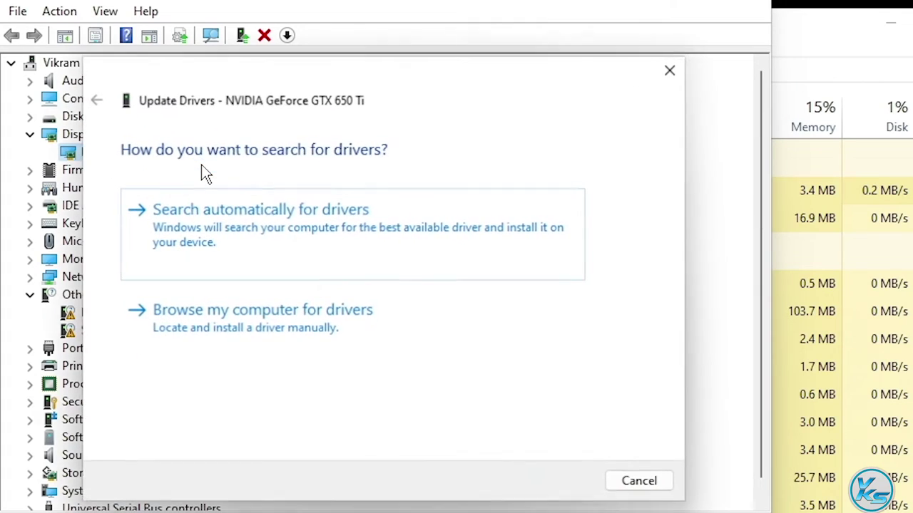
drag(480, 96, 707, 71)
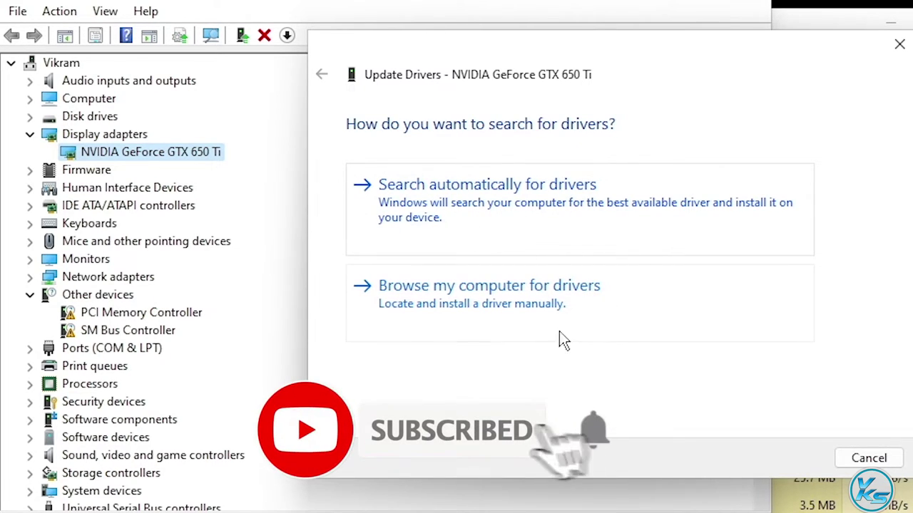
click(462, 303)
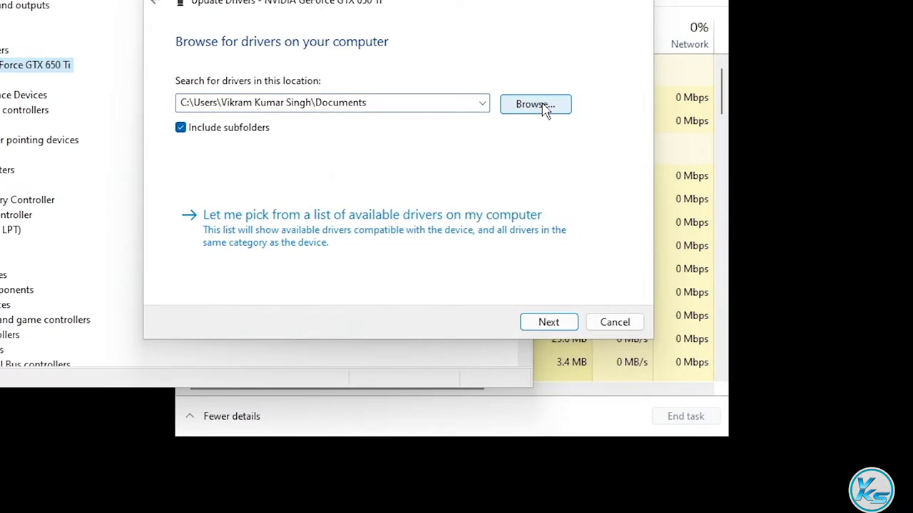
click(774, 199)
scroll(455, 360, down, 2)
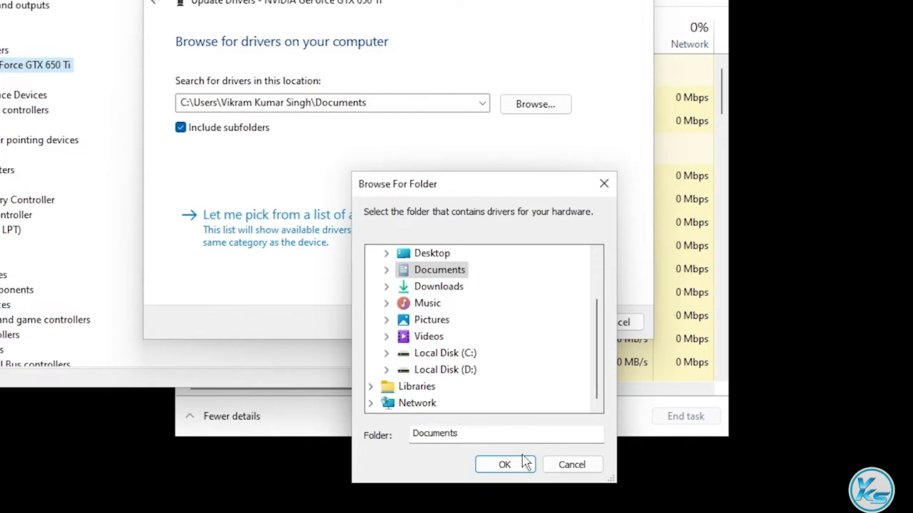
click(553, 465)
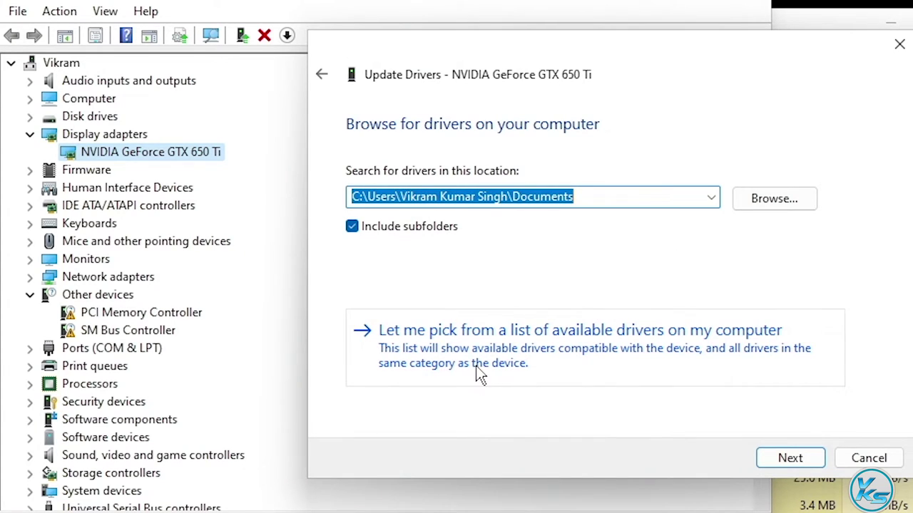